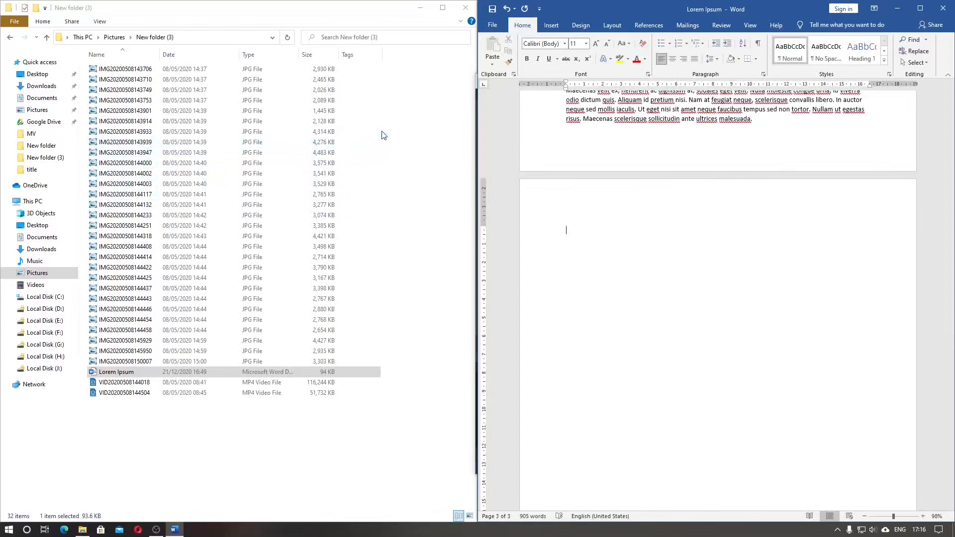
click(380, 133)
drag(382, 134, 144, 228)
ctrl+click(130, 132)
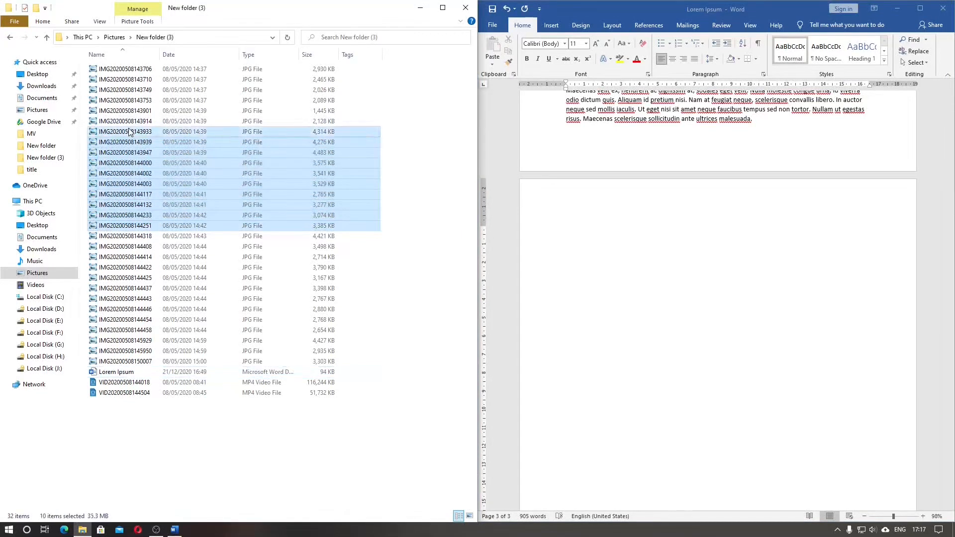
drag(130, 131, 633, 281)
key(ctrl+s)
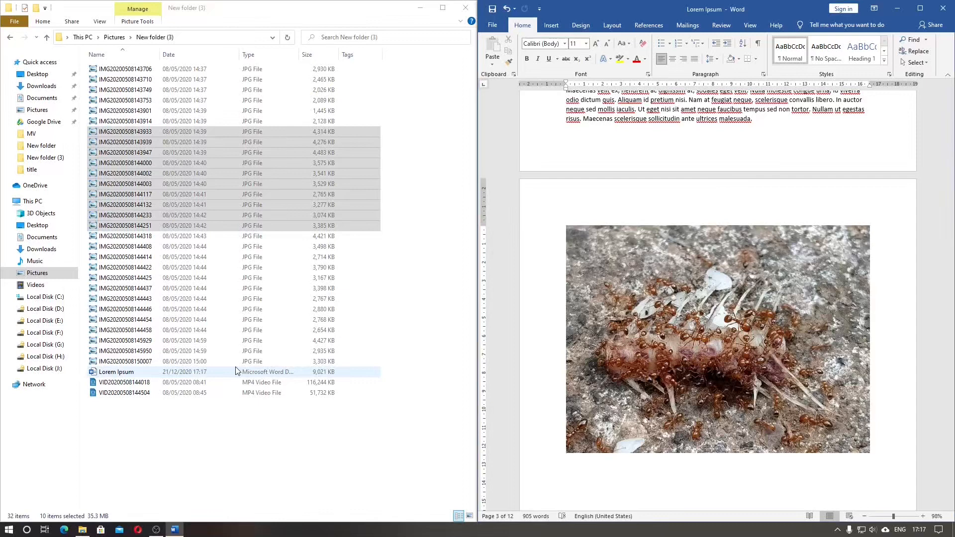
Compress only the first inserted picture to E-mail (96 ppi) resolution and save the document
click(642, 364)
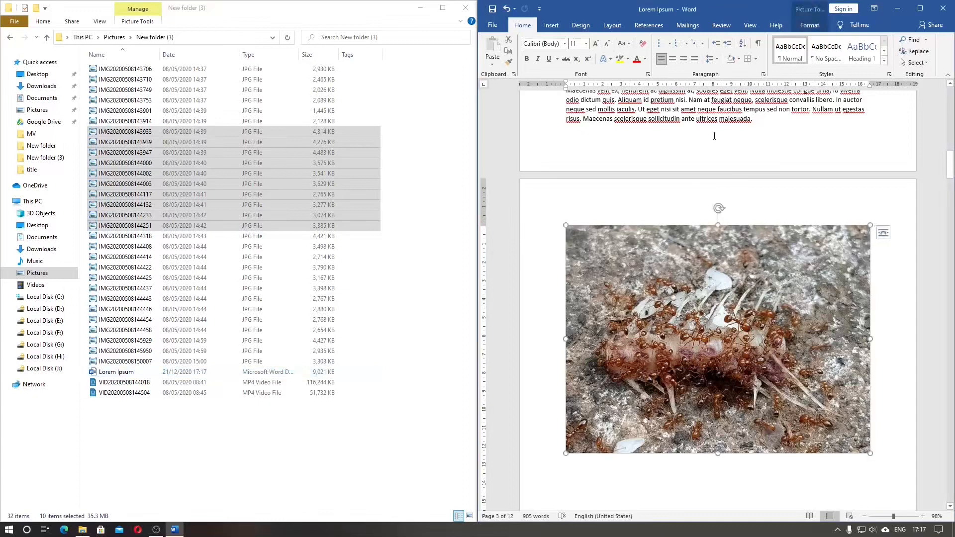
click(809, 25)
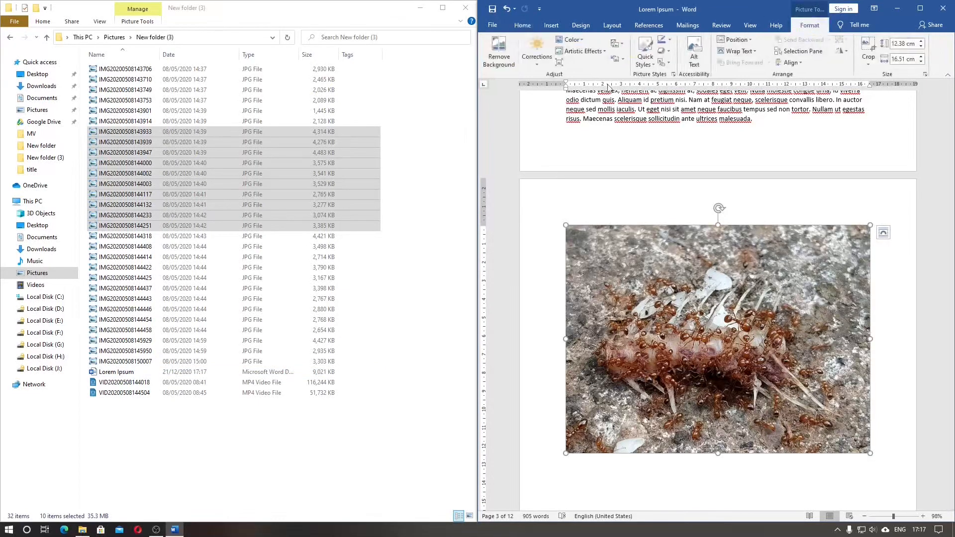
click(560, 64)
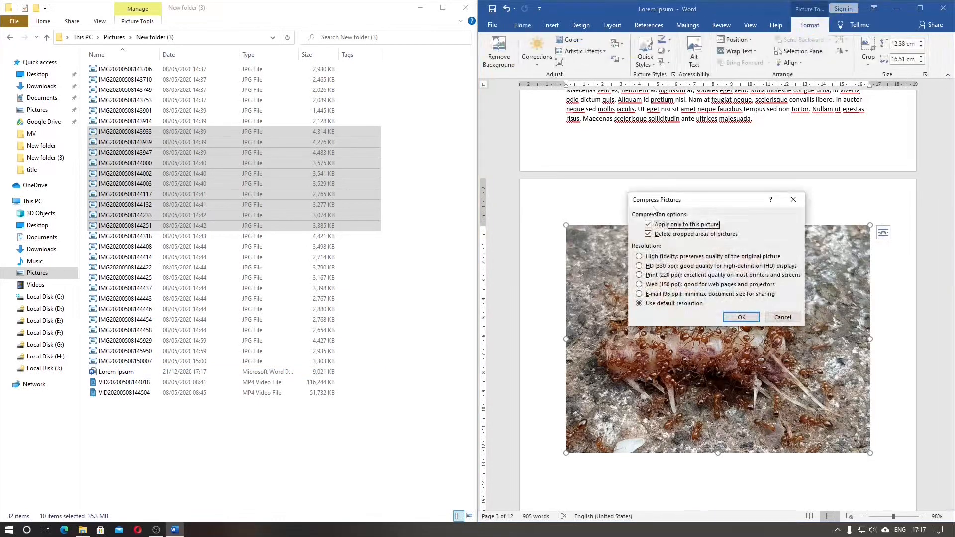
click(683, 295)
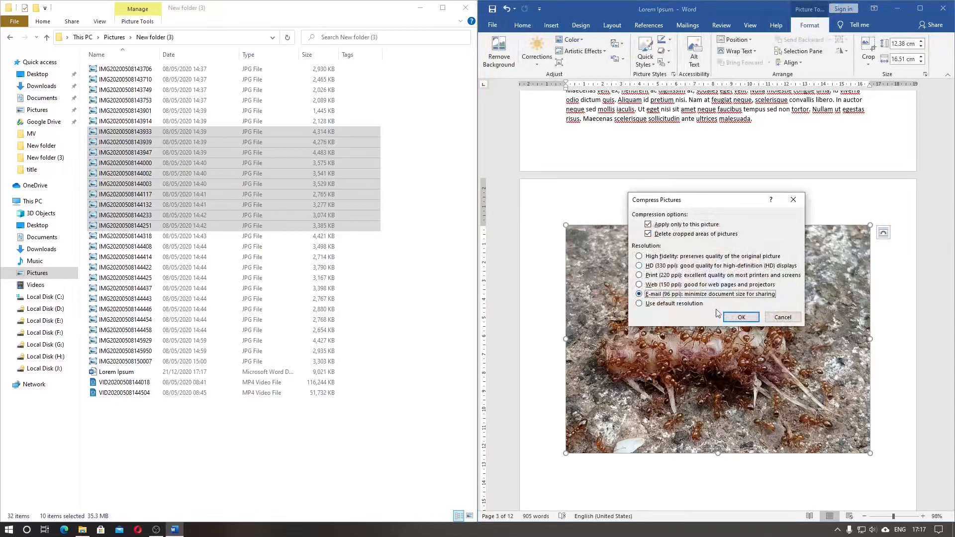
click(740, 318)
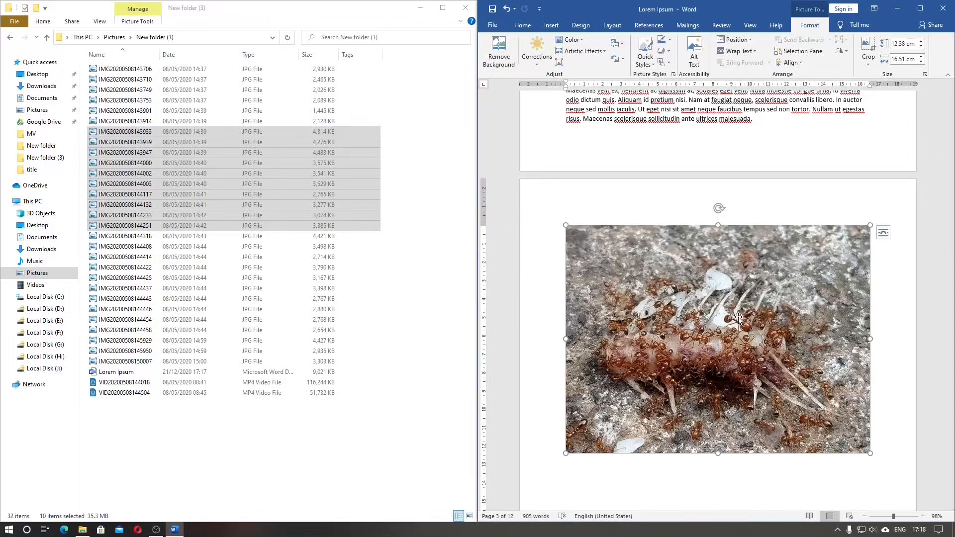
click(492, 9)
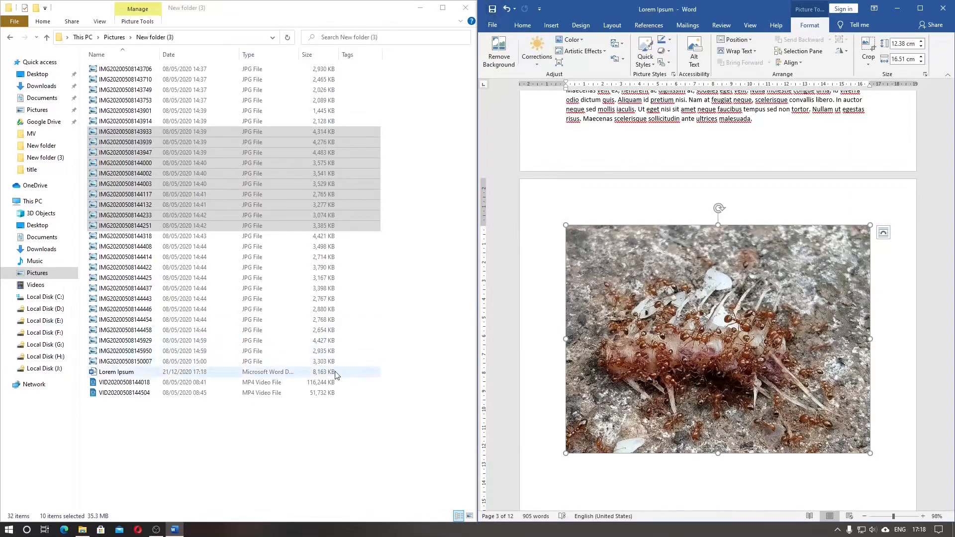
Compress all pictures in the document to E-mail (96 ppi), save it, and check the Lorem Ipsum file's size
click(559, 63)
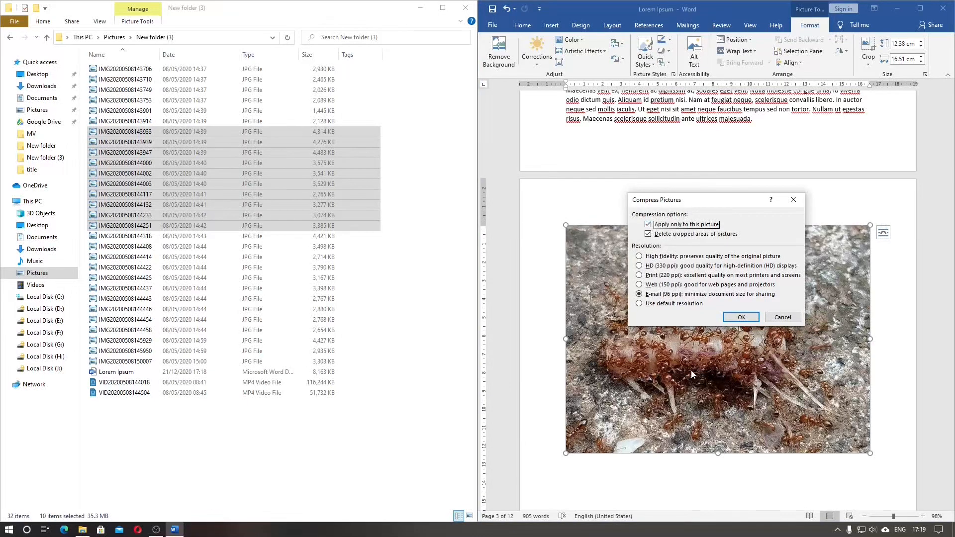
click(648, 225)
click(679, 294)
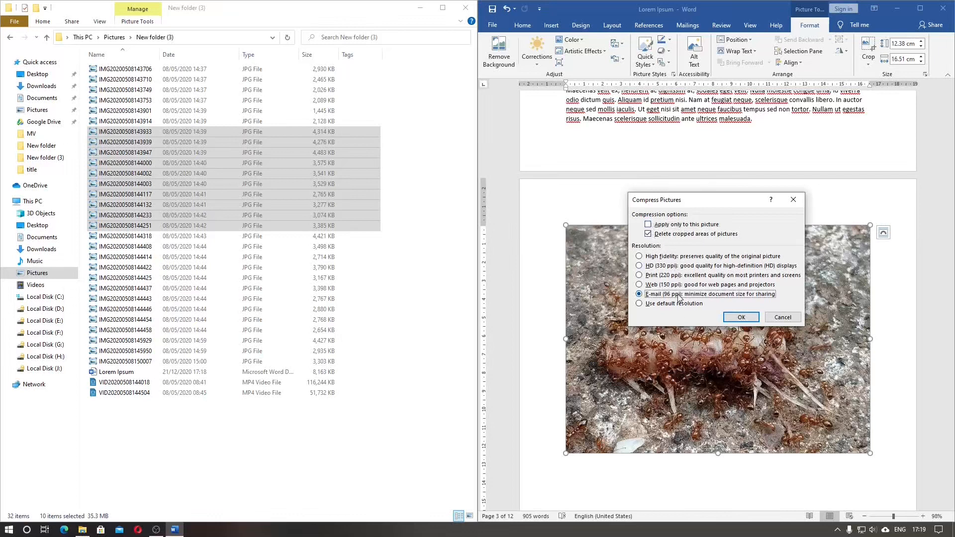
click(740, 316)
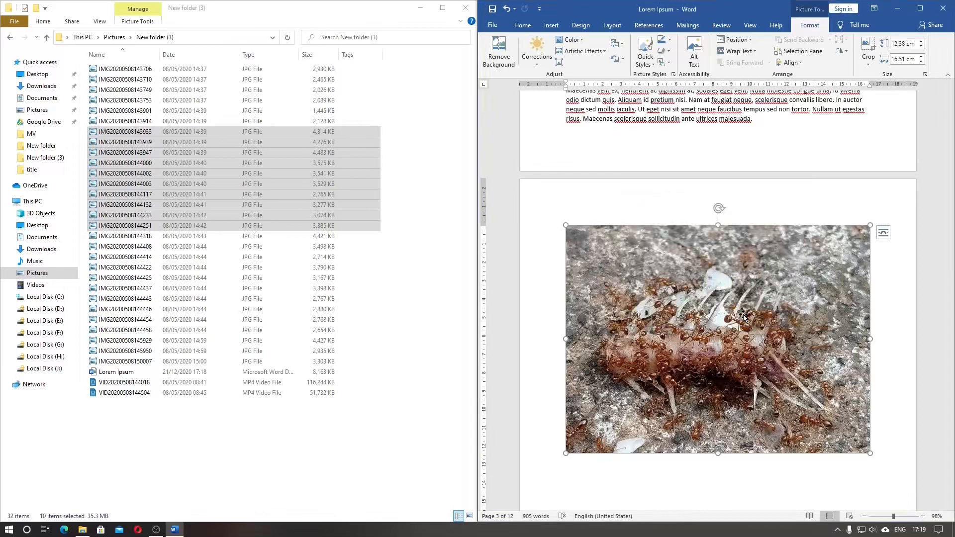
click(493, 9)
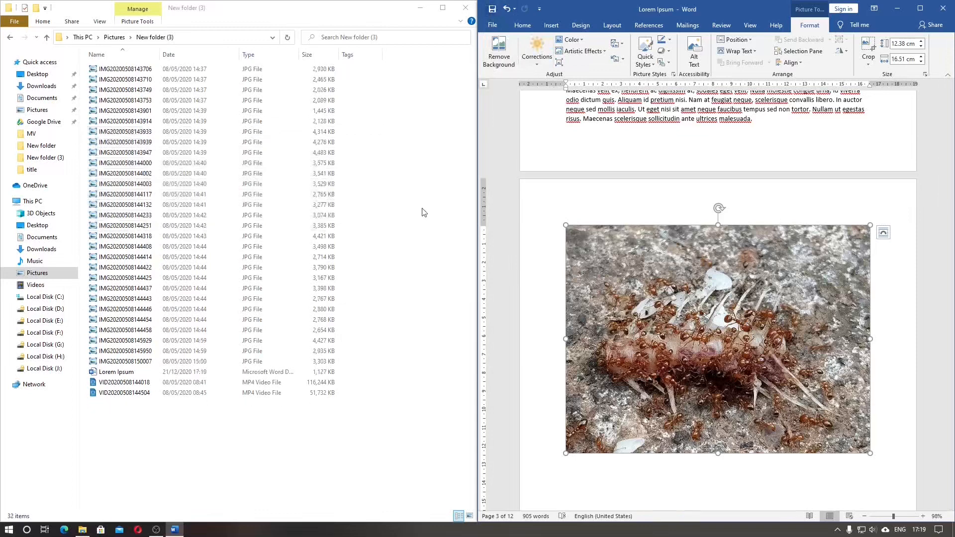
click(321, 377)
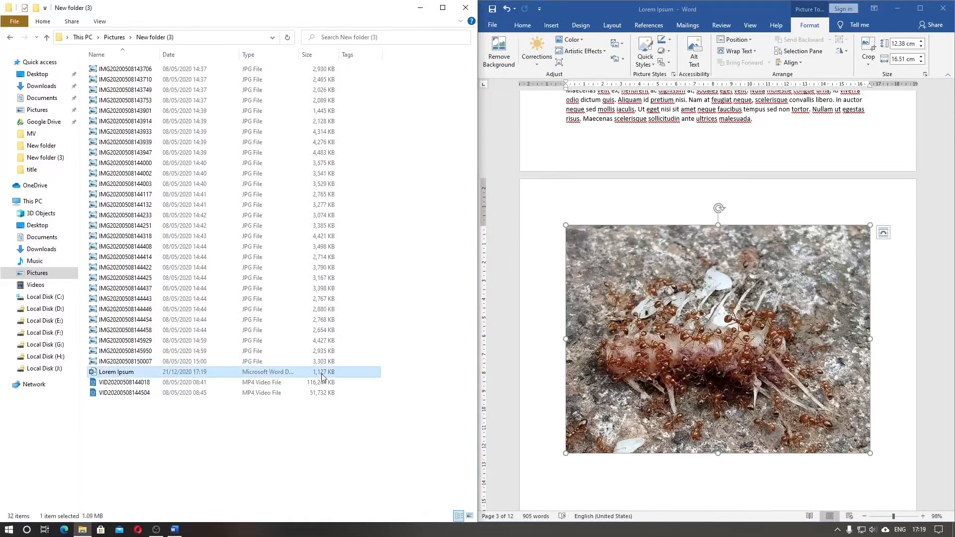
Reapply picture compression at E-mail (96 ppi) with cropped areas of pictures deleted
click(559, 64)
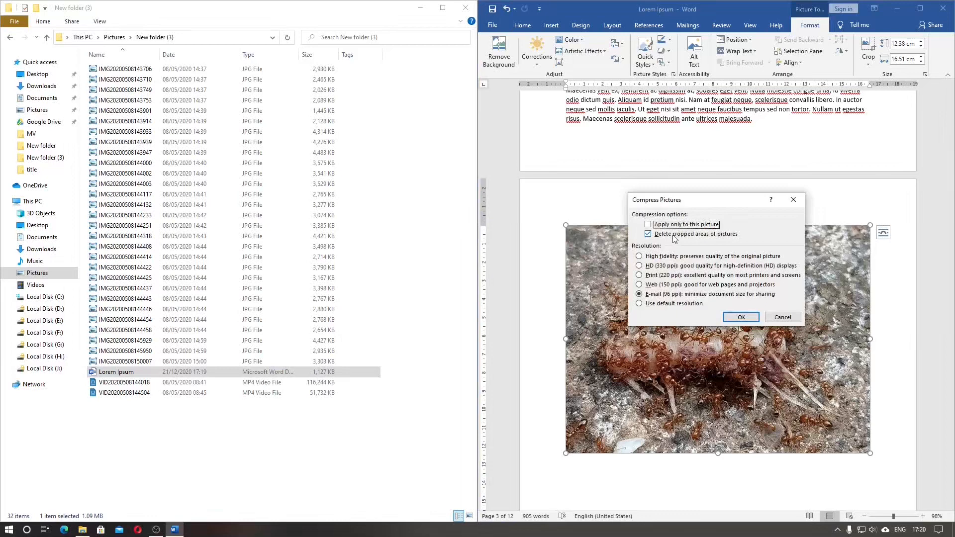
key(space)
click(739, 317)
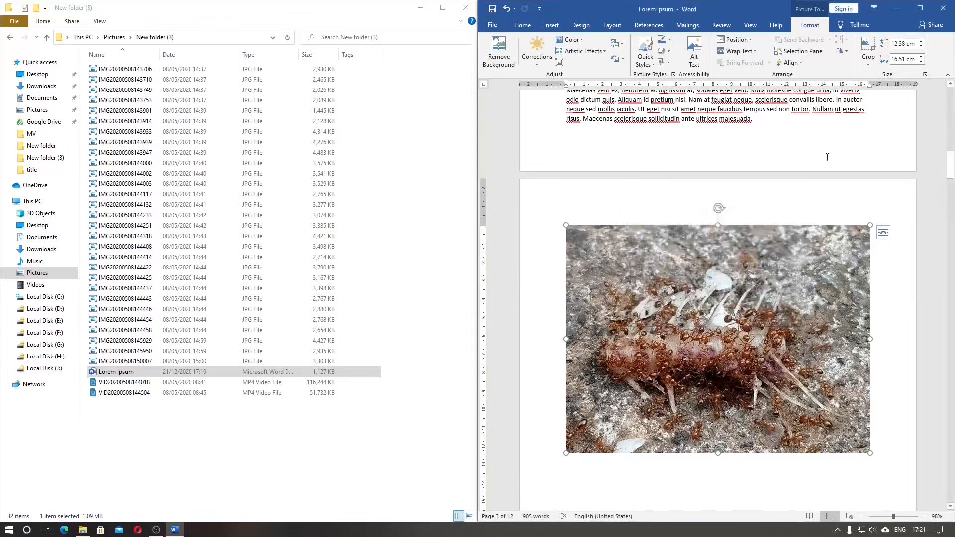
Crop the first picture to about 11.94 cm high by 6.57 cm wide and compress it with its cropped areas deleted
click(865, 46)
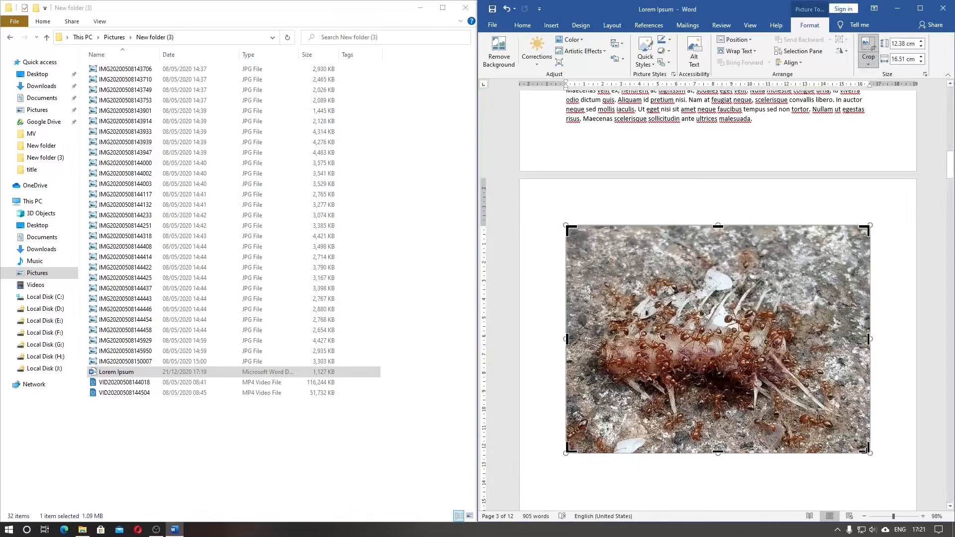
drag(864, 449, 781, 450)
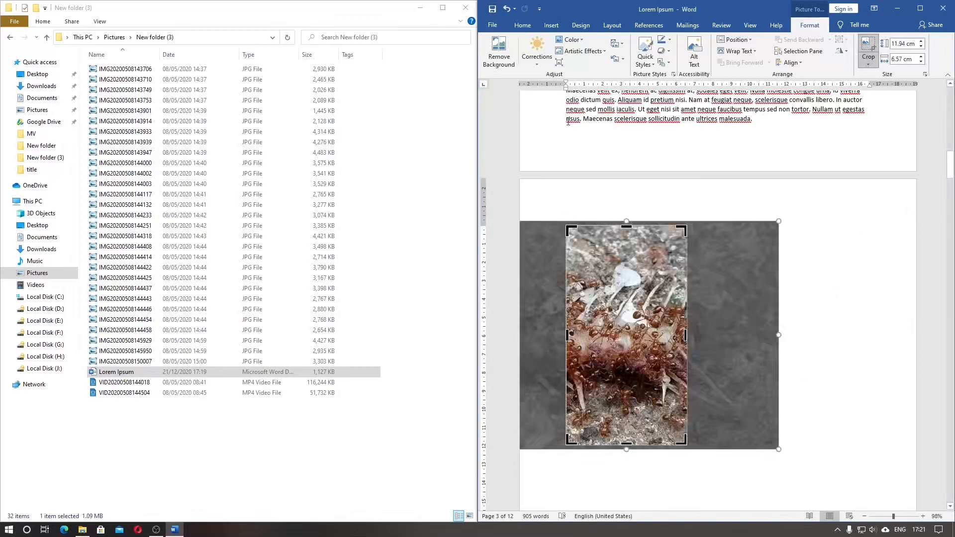
click(559, 63)
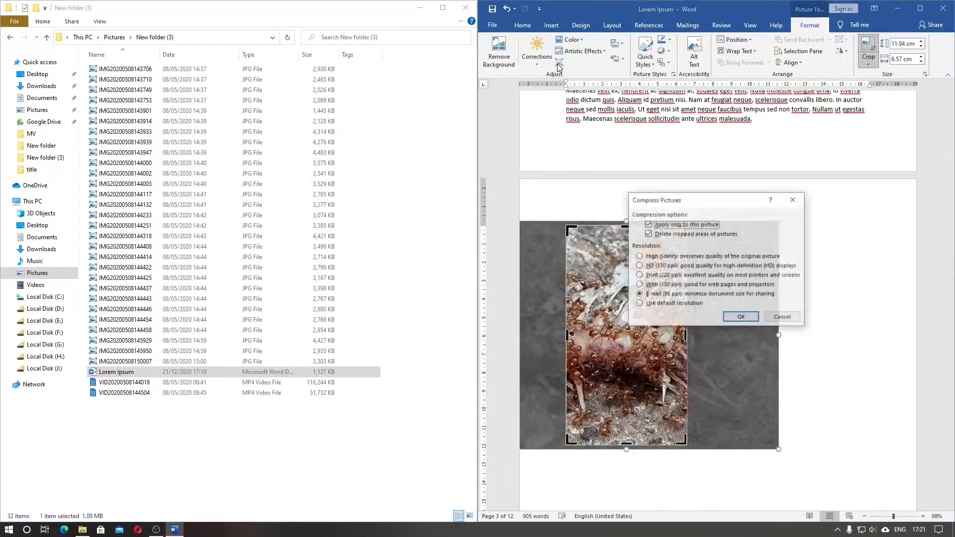
click(740, 316)
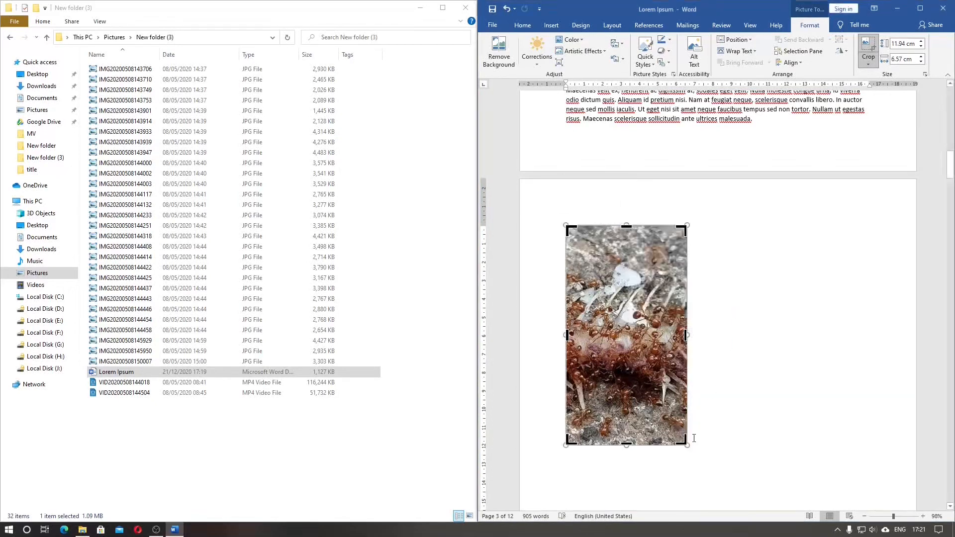
Extend the first picture's crop frame to about 14.86 cm high by 11.73 cm wide to try to recover the cropped areas
drag(682, 440, 744, 444)
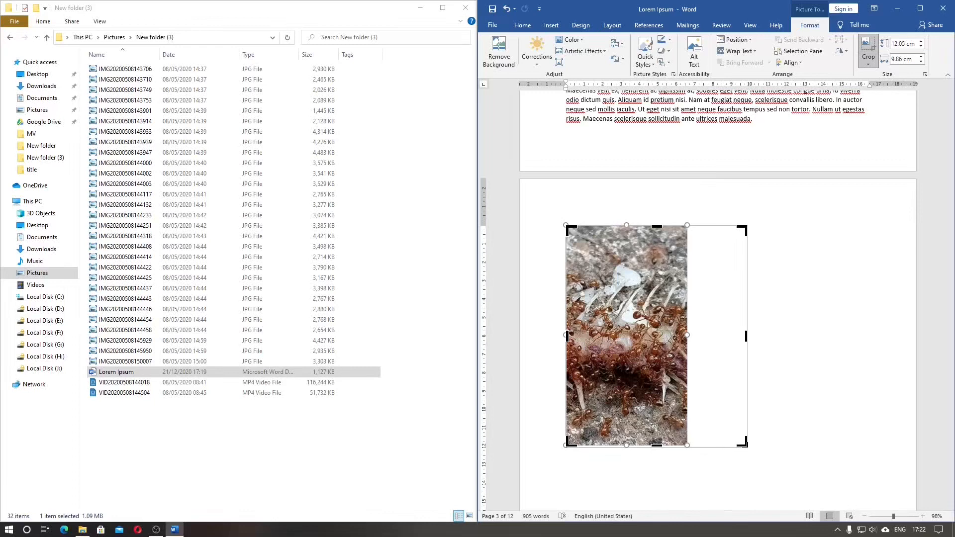
drag(744, 444, 780, 498)
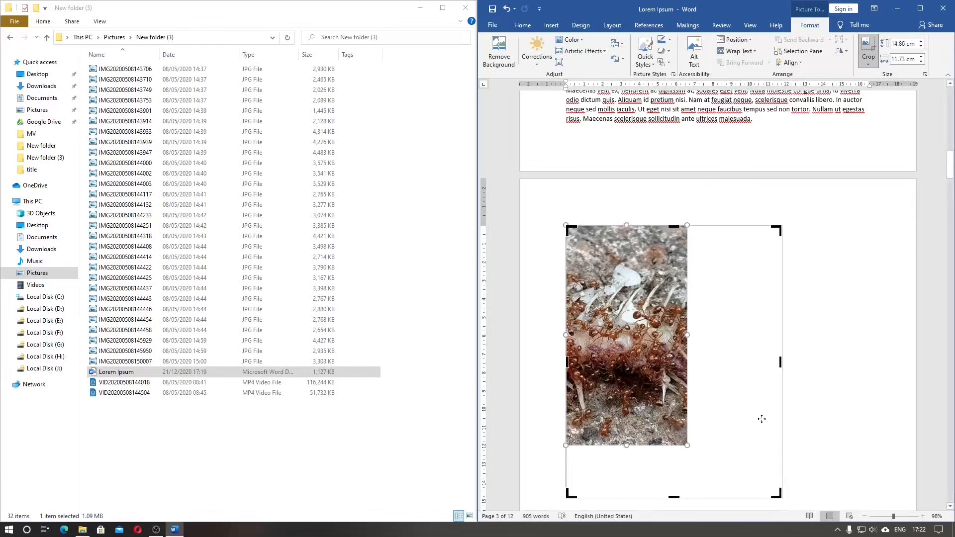
Crop the second picture, on page 4, to about 11.4 cm high by 3.86 cm wide
scroll(761, 419, down, 8)
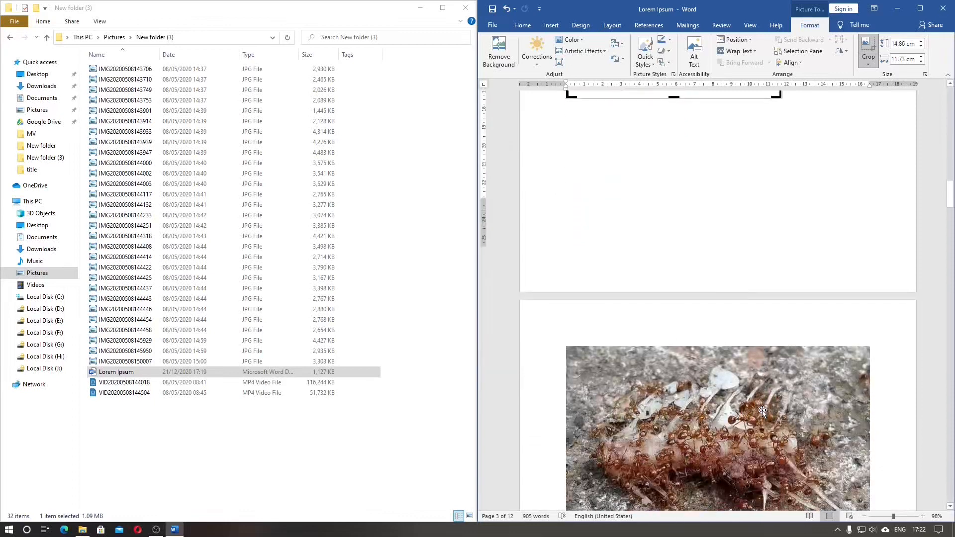
scroll(762, 411, down, 4)
click(752, 412)
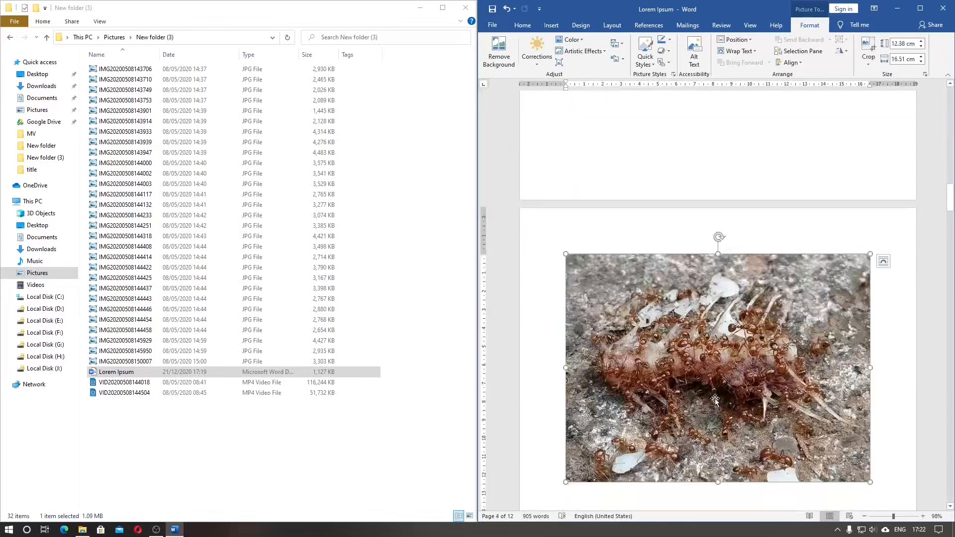
click(864, 44)
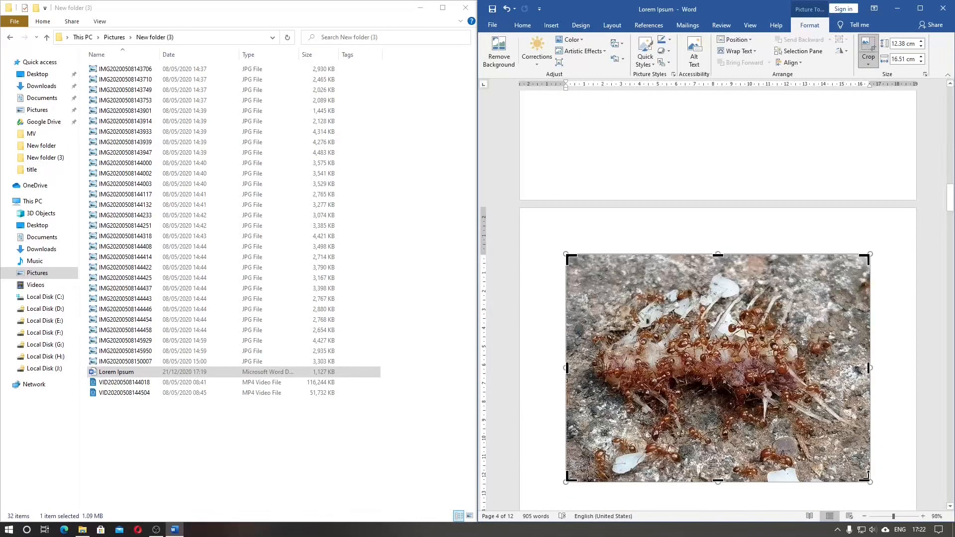
drag(866, 478, 753, 474)
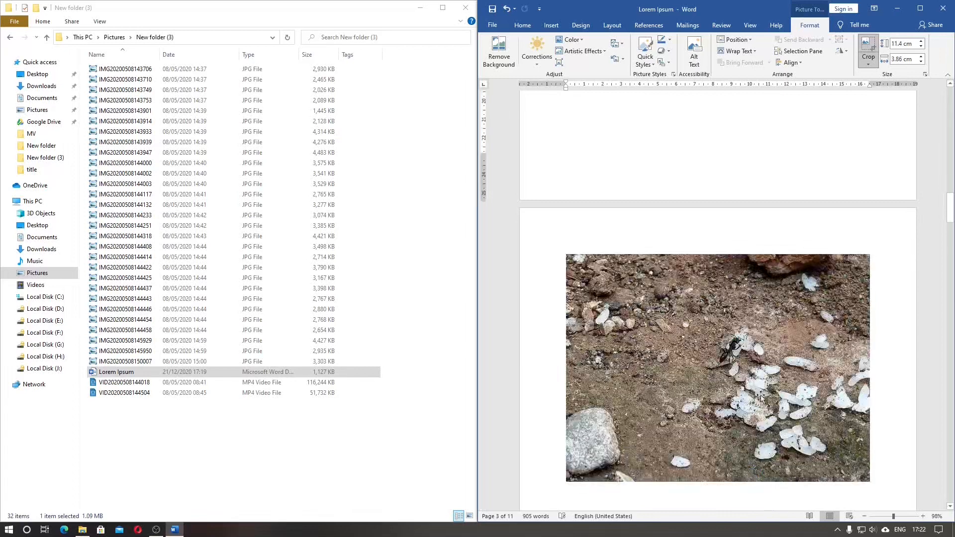
scroll(761, 392, up, 3)
scroll(761, 392, up, 5)
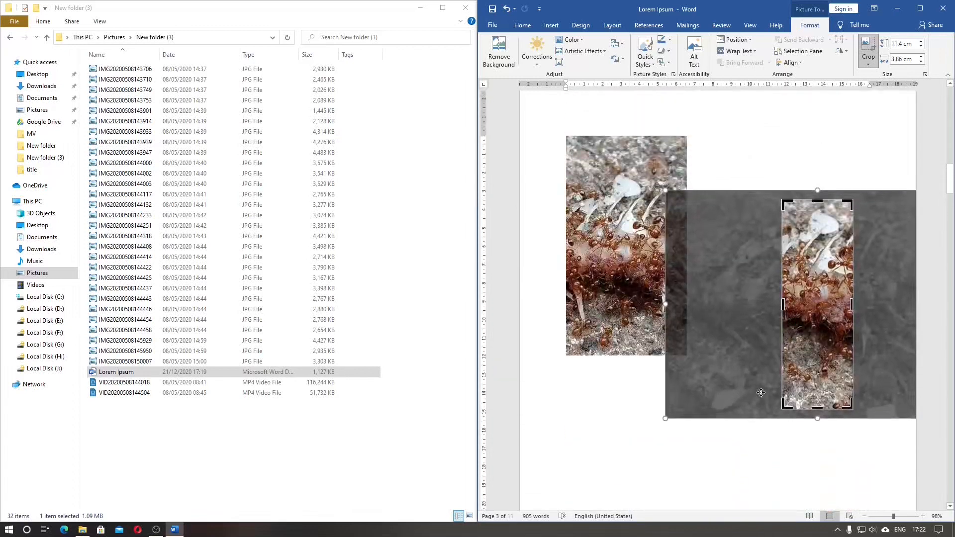
Compress only the second picture at E-mail (96 ppi) without deleting its cropped areas, and finish cropping
click(559, 63)
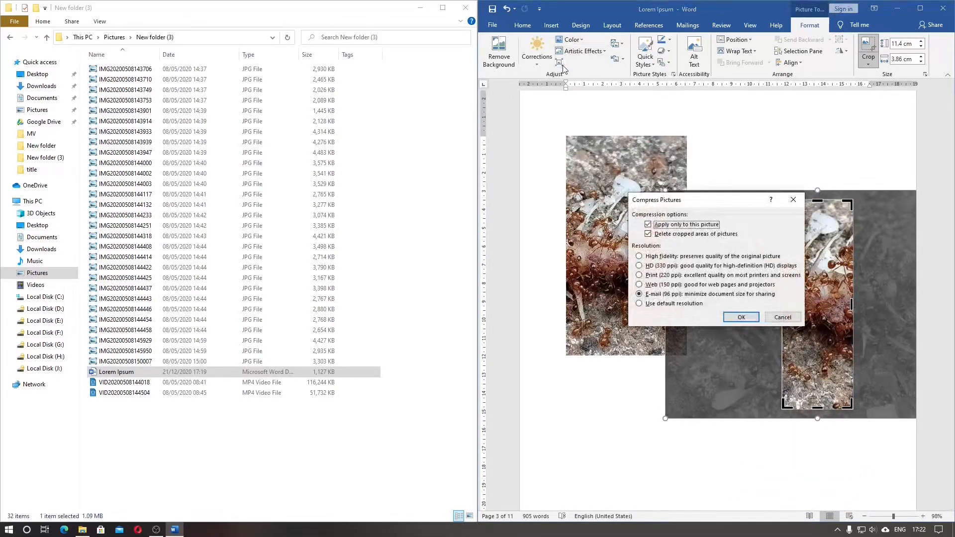
click(675, 239)
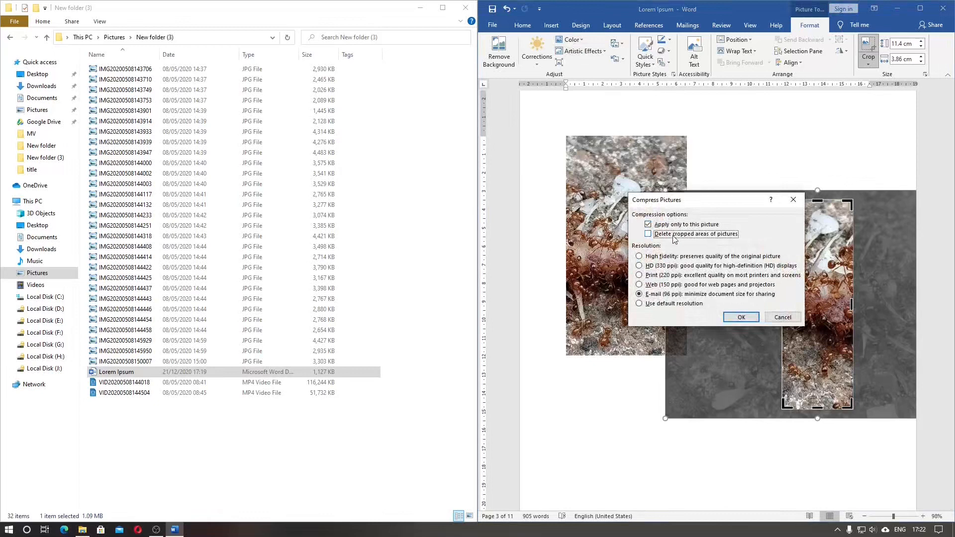
click(740, 319)
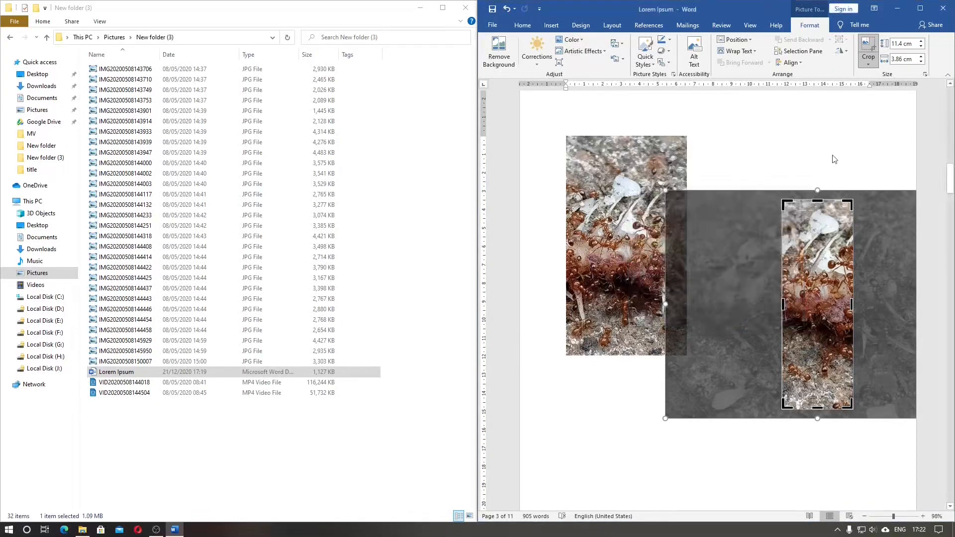
click(871, 50)
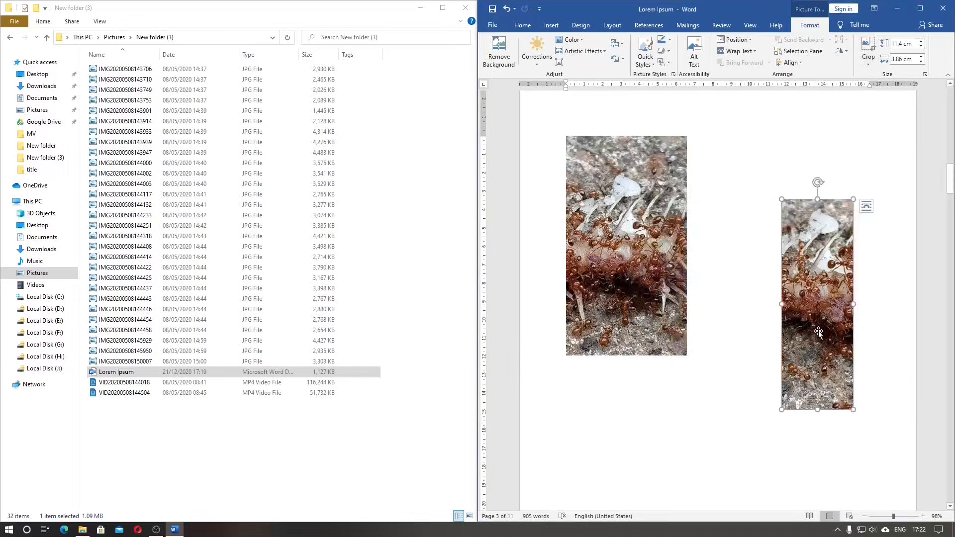
Re-crop the second picture to its full width, about 5.57 cm high by 16.56 cm wide, bringing back hidden areas
click(868, 50)
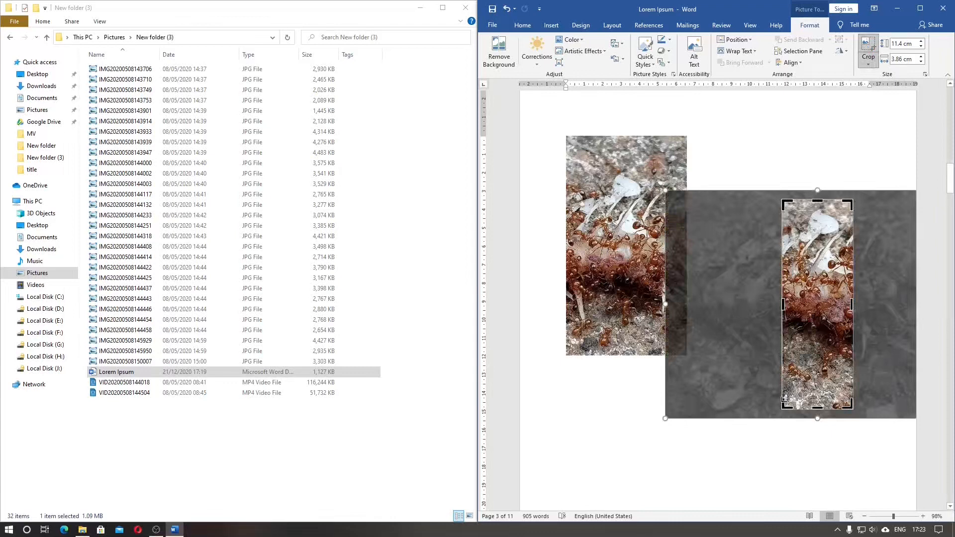
drag(784, 397, 664, 355)
scroll(665, 355, down, 1)
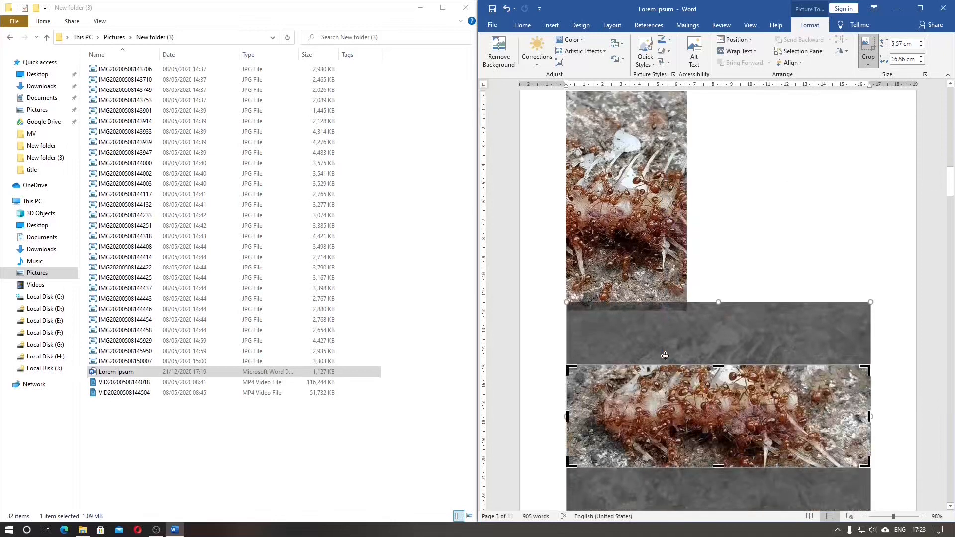
click(864, 43)
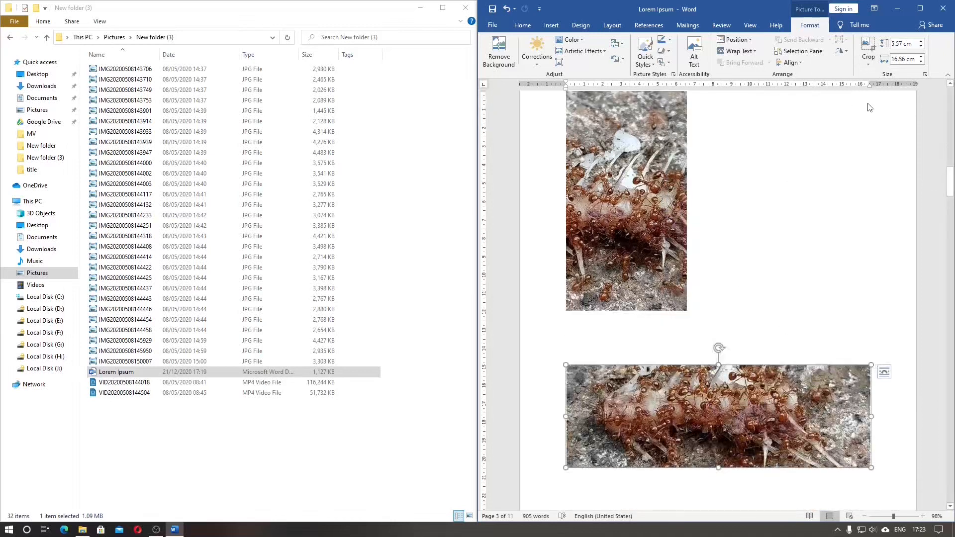
Crop the second picture to about 1.95 cm high and compress it with its cropped areas deleted
click(866, 46)
drag(718, 370, 718, 400)
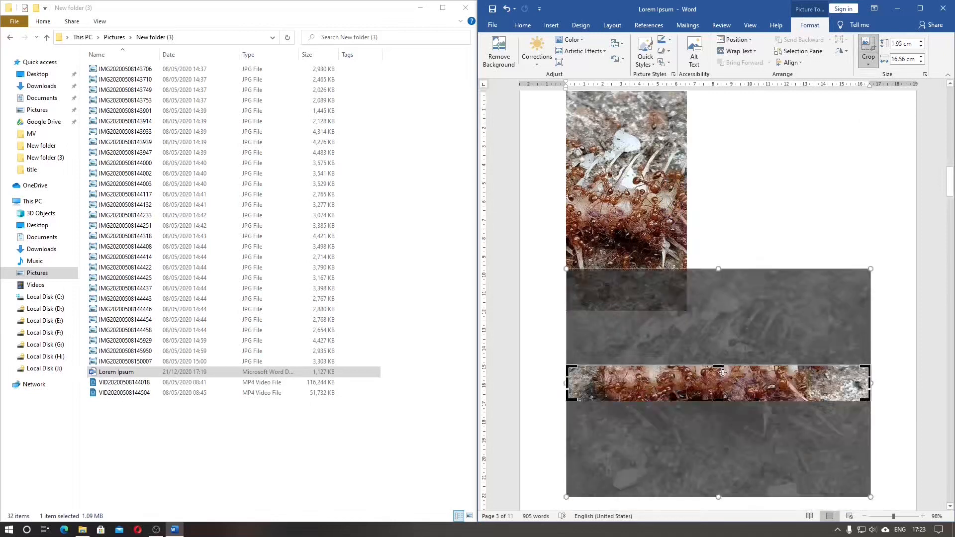
click(557, 64)
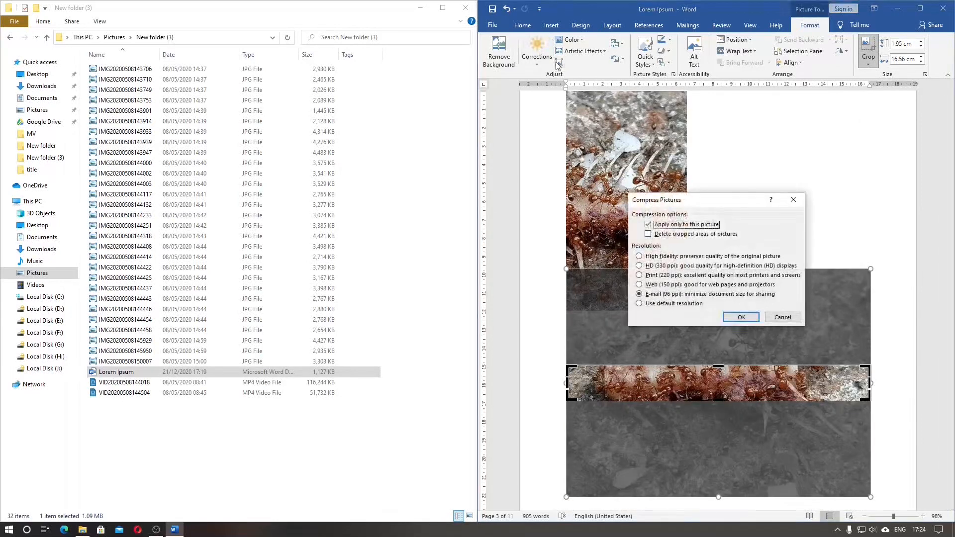
click(647, 234)
click(647, 235)
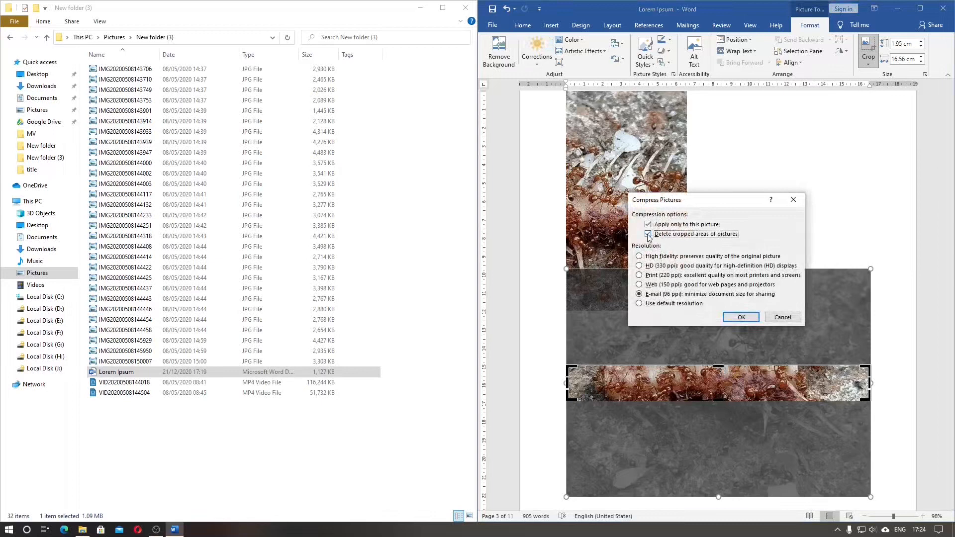
click(737, 318)
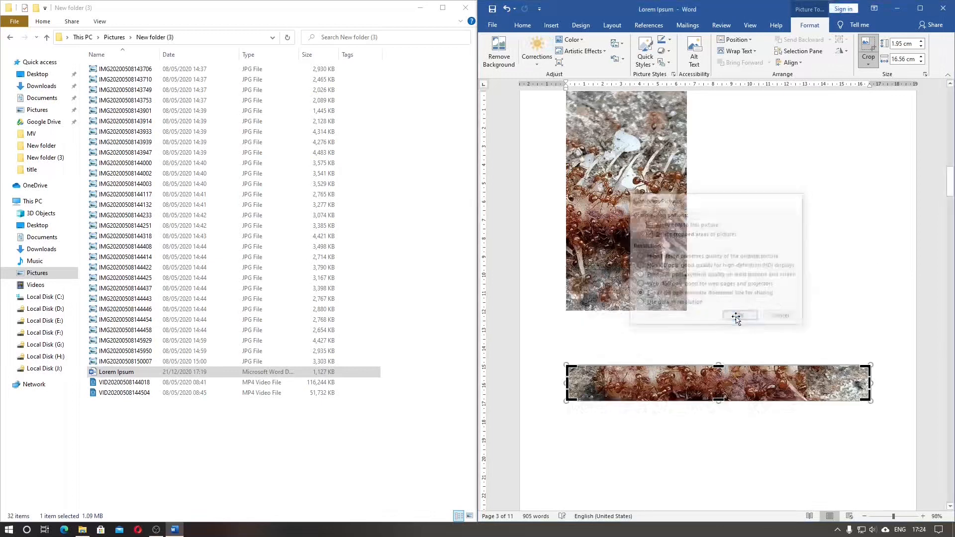
Extend the second picture's crop frame above and below to about 5.78 cm high and finish cropping
drag(722, 417, 723, 424)
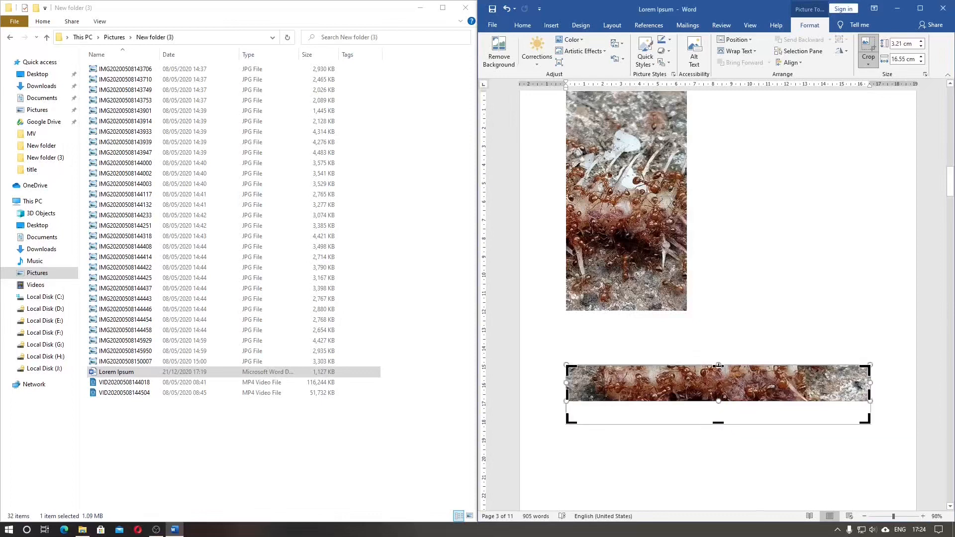
drag(719, 366, 728, 321)
click(869, 43)
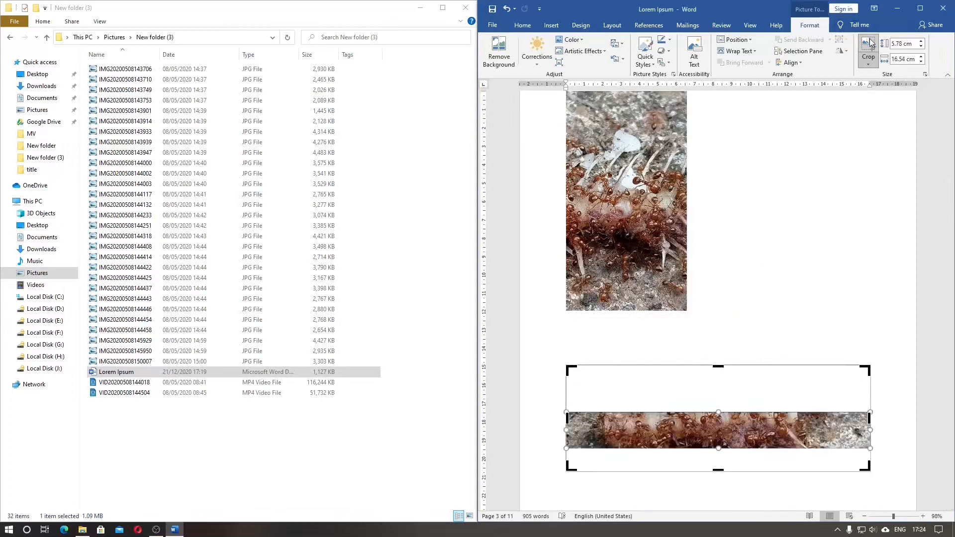
click(869, 43)
click(869, 43)
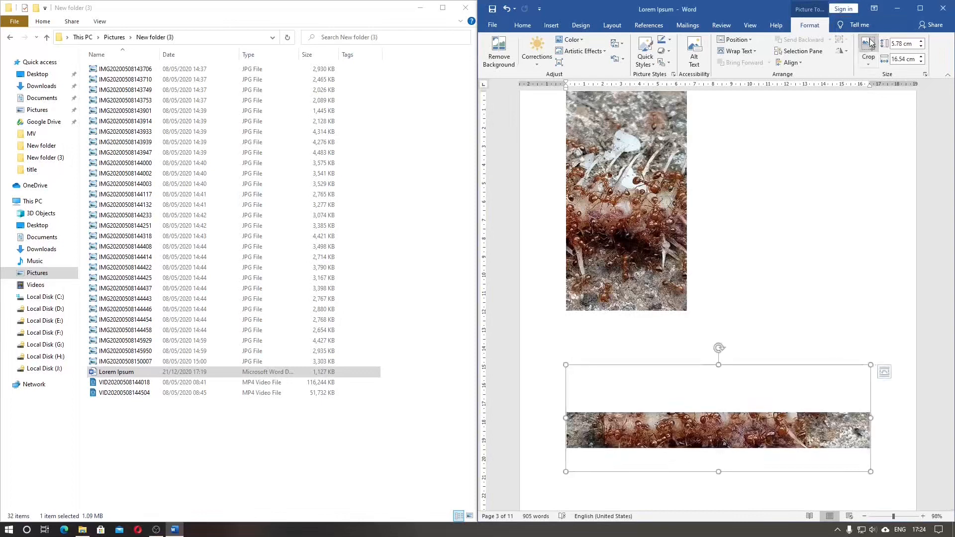